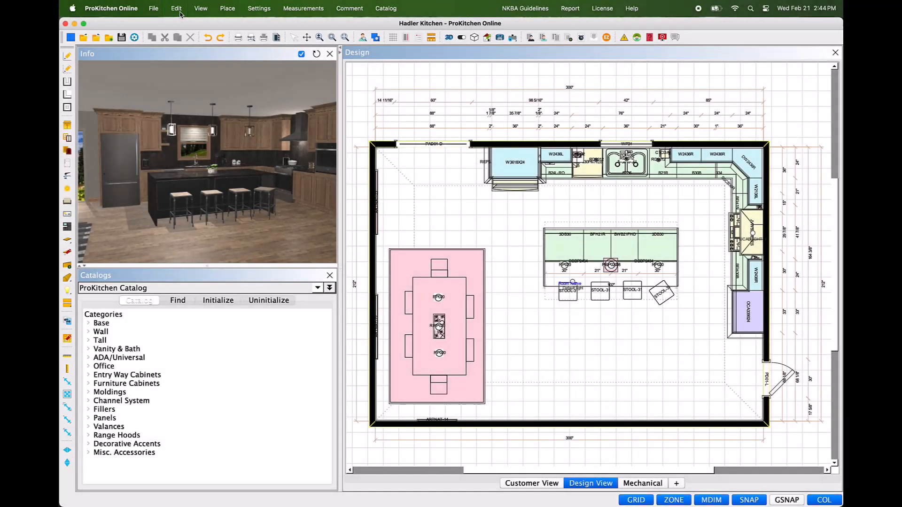
Step: Start Switch SKUs on the kitchen design and accept the offer made before replacing items
{"action": "left_click", "coordinate": [177, 10]}
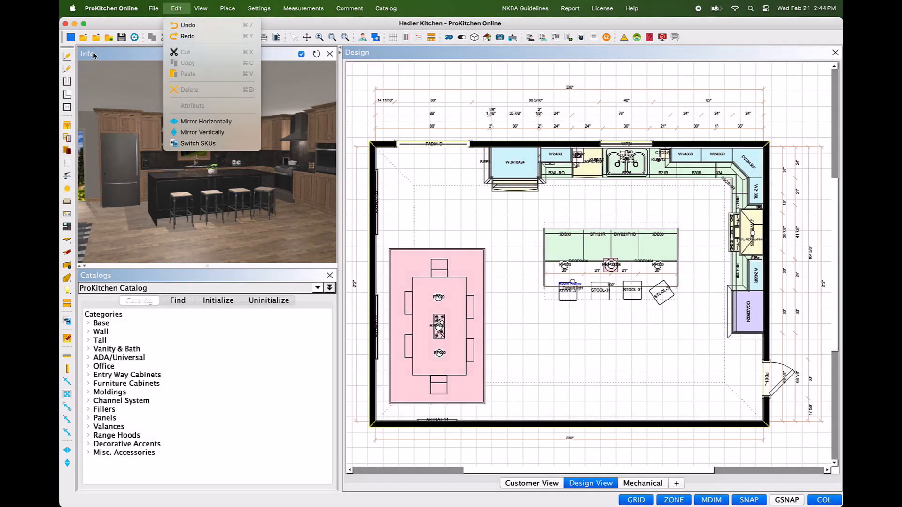
{"action": "left_click", "coordinate": [93, 55]}
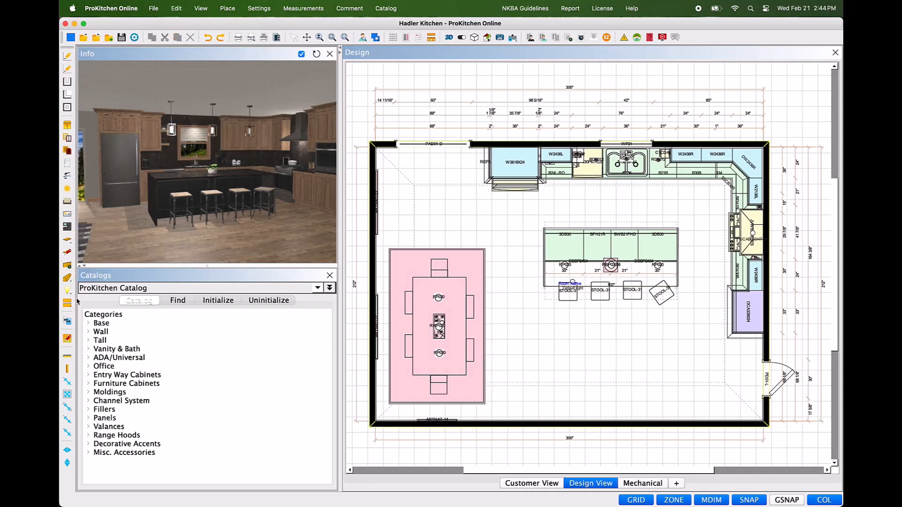
{"action": "left_click", "coordinate": [68, 321]}
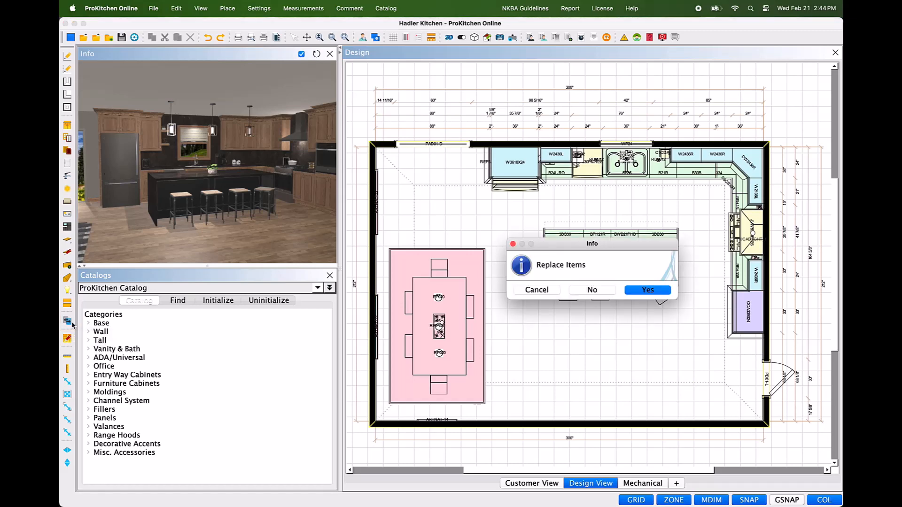
{"action": "left_click", "coordinate": [660, 291]}
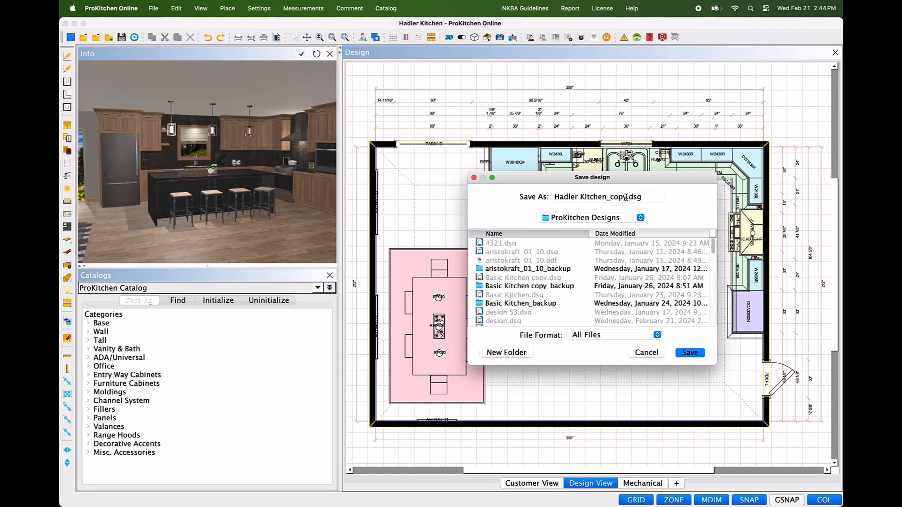
Step: Save a copy of the design as Hadler_Kitchen_ProKitchen.dsg in the ProKitchen Designs folder
{"action": "left_click_drag", "start_coordinate": [626, 197], "coordinate": [606, 197]}
{"action": "left_click", "coordinate": [626, 196]}
{"action": "left_click_drag", "start_coordinate": [626, 197], "coordinate": [612, 197]}
{"action": "type", "text": "Pro"}
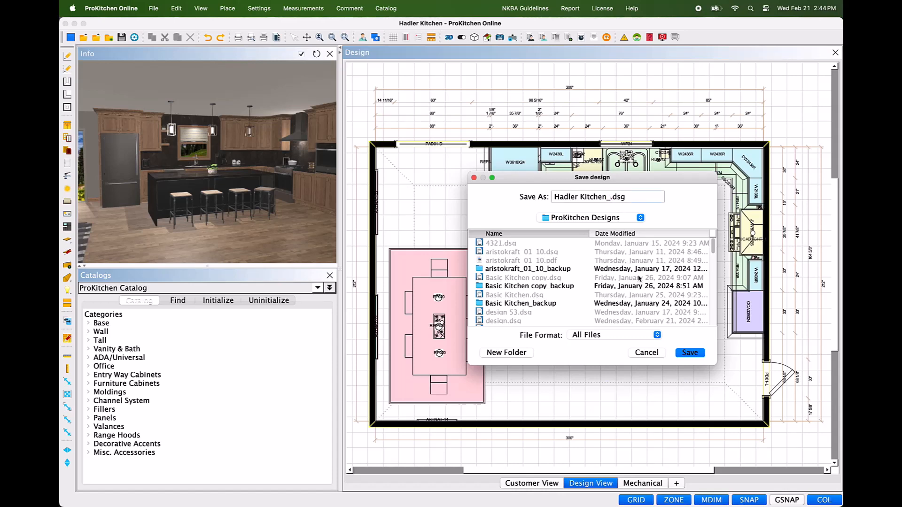
{"action": "type", "text": "Kitchen"}
{"action": "left_click", "coordinate": [582, 196]}
{"action": "key", "text": "BackSpace"}
{"action": "type", "text": "_"}
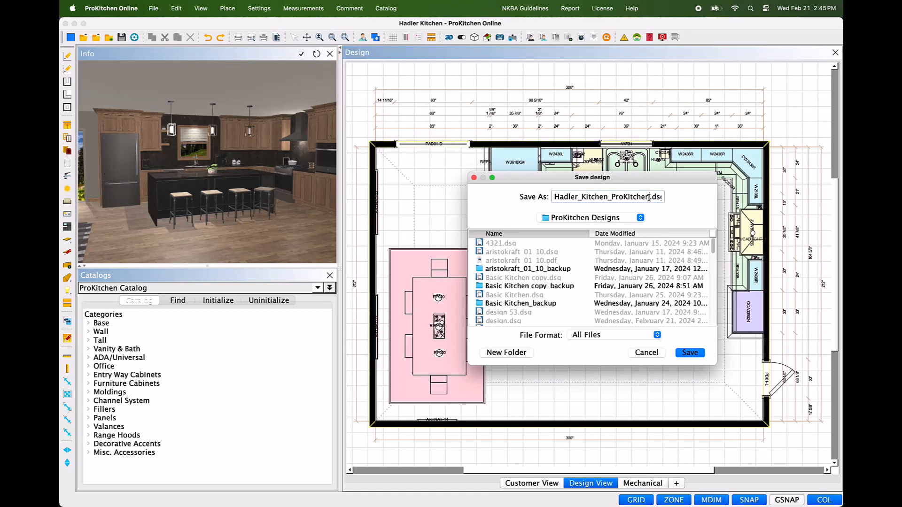
{"action": "left_click_drag", "start_coordinate": [651, 197], "coordinate": [611, 197]}
{"action": "left_click", "coordinate": [700, 356]}
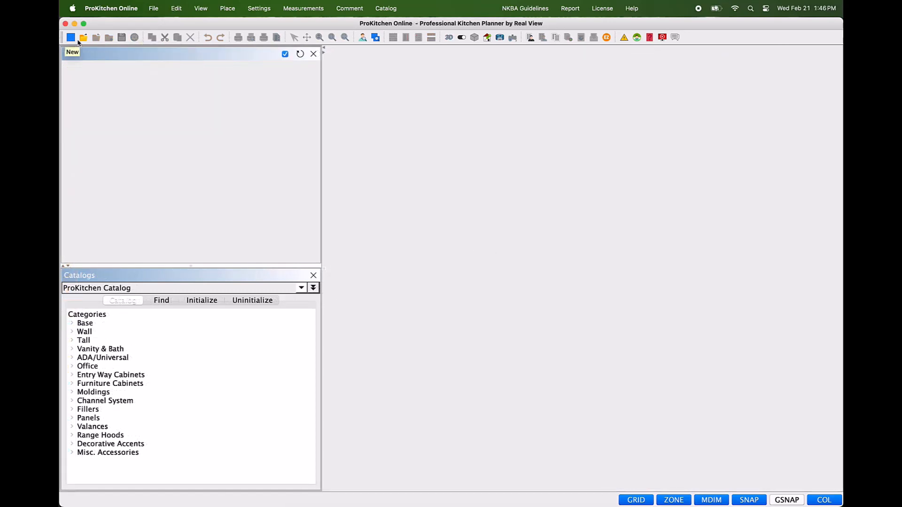
Step: Open the Hadler_Kitchen_ProKitchen design from the computer and save it to the cloud and PC
{"action": "left_click", "coordinate": [84, 38]}
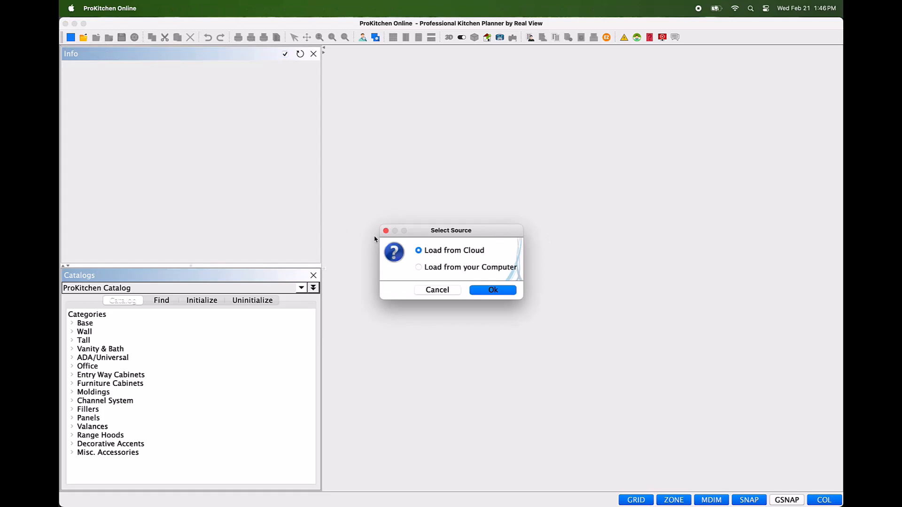
{"action": "left_click", "coordinate": [419, 268]}
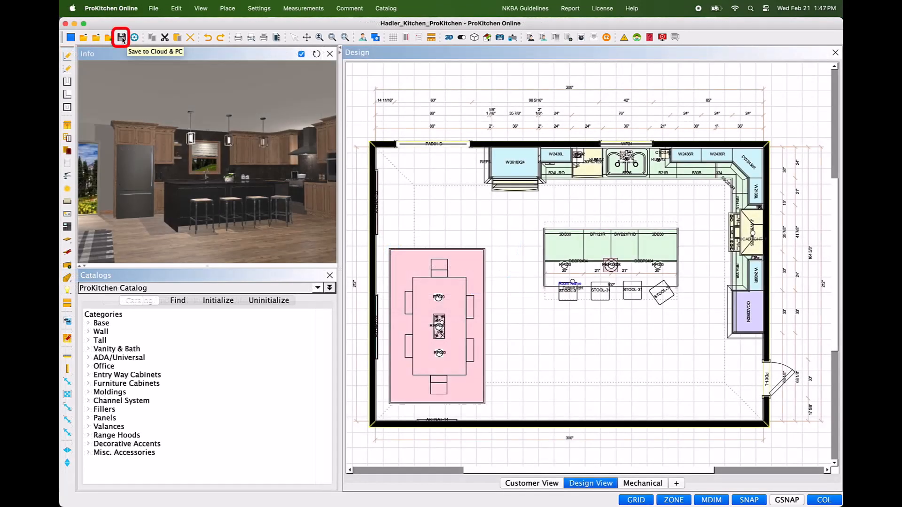
{"action": "left_click", "coordinate": [122, 38]}
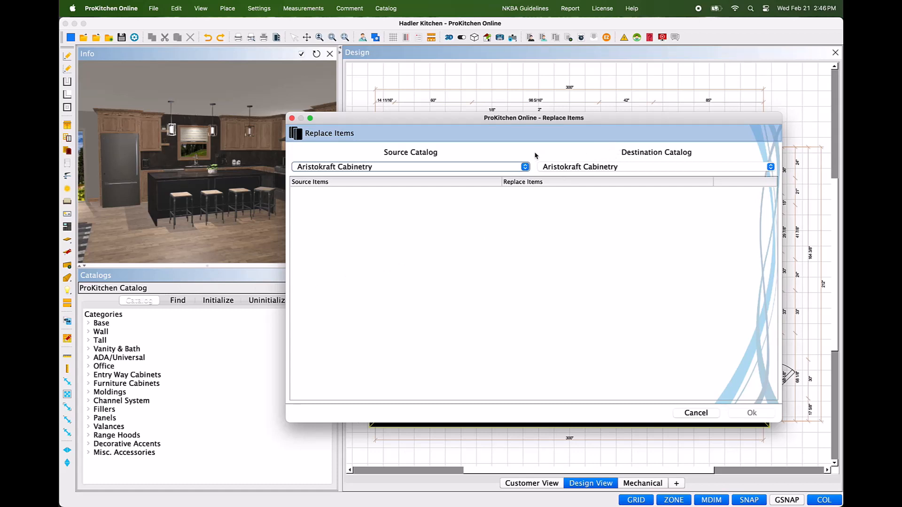
Step: In Replace Items, set the source catalog to ProKitchen Catalog and the destination catalog to Debut
{"action": "left_click", "coordinate": [526, 167]}
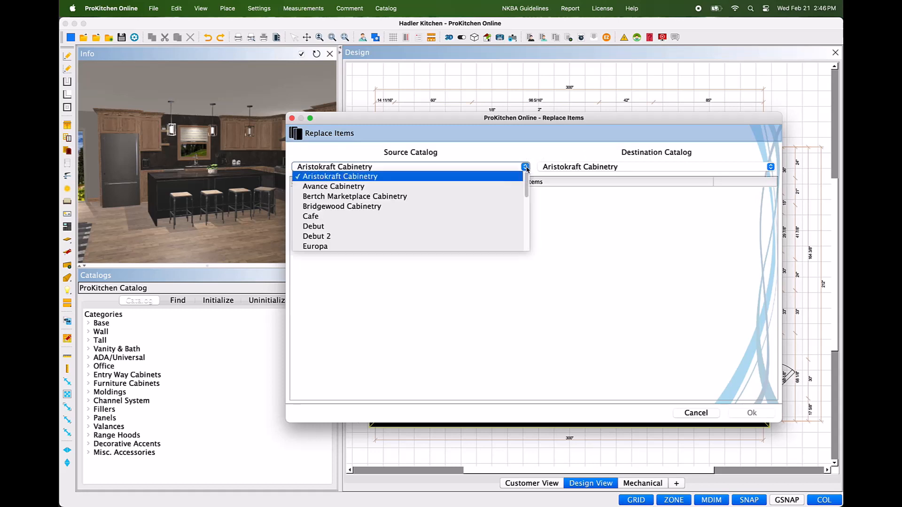
{"action": "scroll", "coordinate": [458, 223], "scroll_direction": "down", "scroll_amount": 2}
{"action": "scroll", "coordinate": [459, 223], "scroll_direction": "down", "scroll_amount": 1}
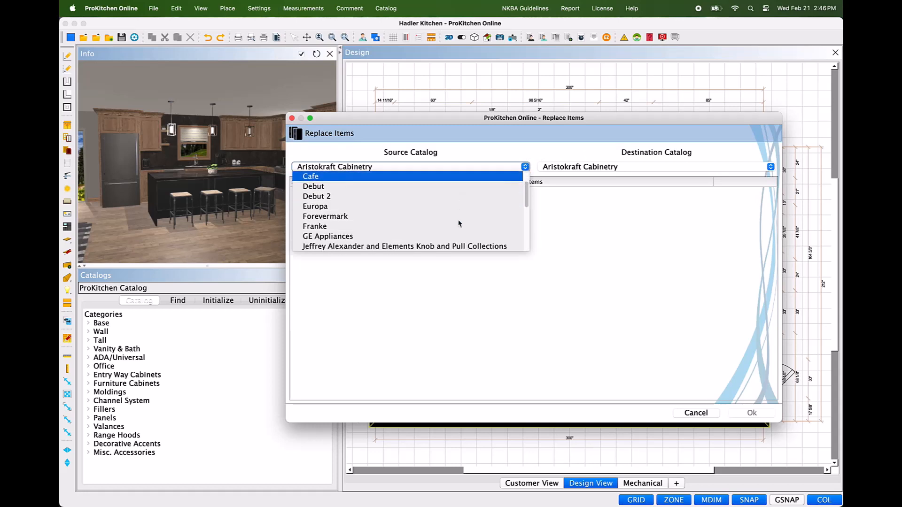
{"action": "scroll", "coordinate": [459, 223], "scroll_direction": "down", "scroll_amount": 10}
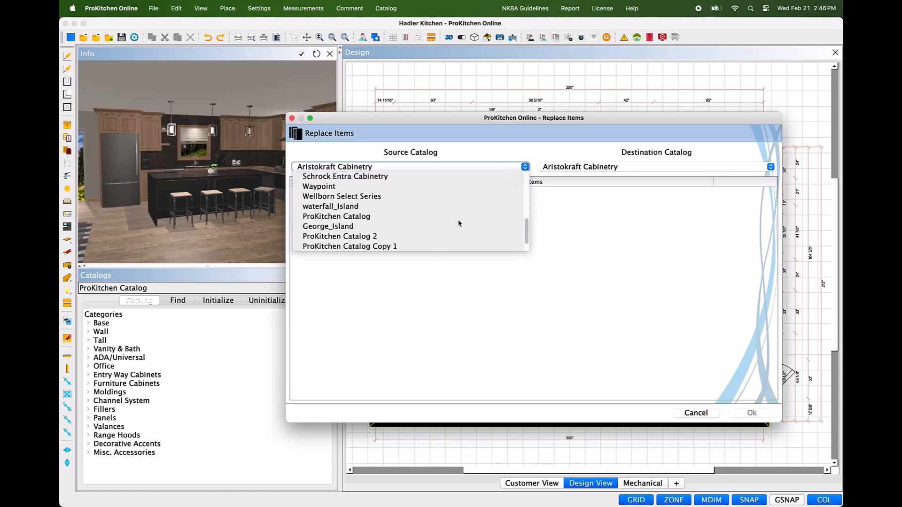
{"action": "left_click", "coordinate": [412, 216]}
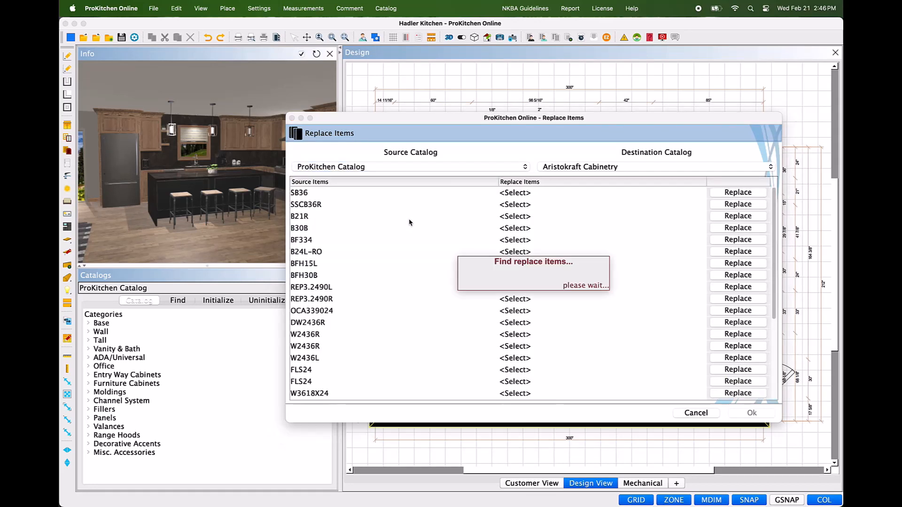
{"action": "left_click", "coordinate": [727, 168]}
{"action": "left_click", "coordinate": [566, 228]}
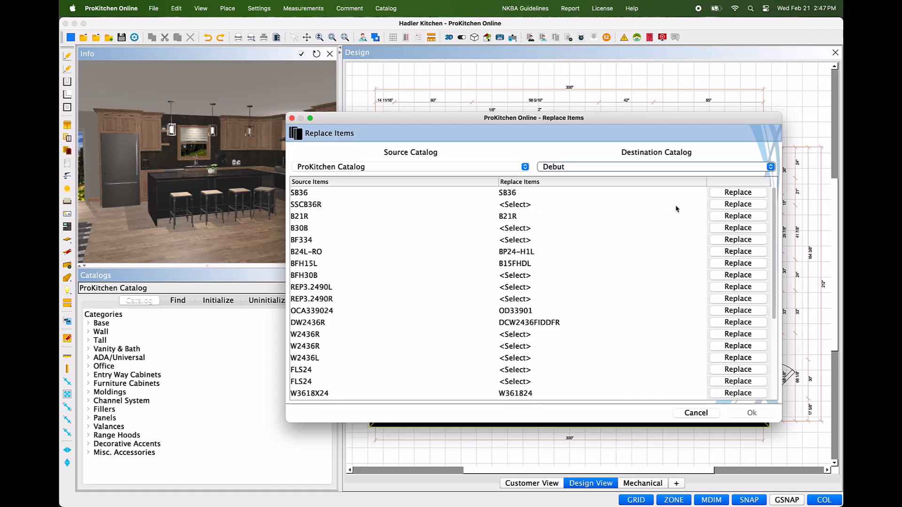
Step: Start choosing a replacement for SSCB36R and search the Debut catalog for Lazy Susan
{"action": "left_click", "coordinate": [717, 204]}
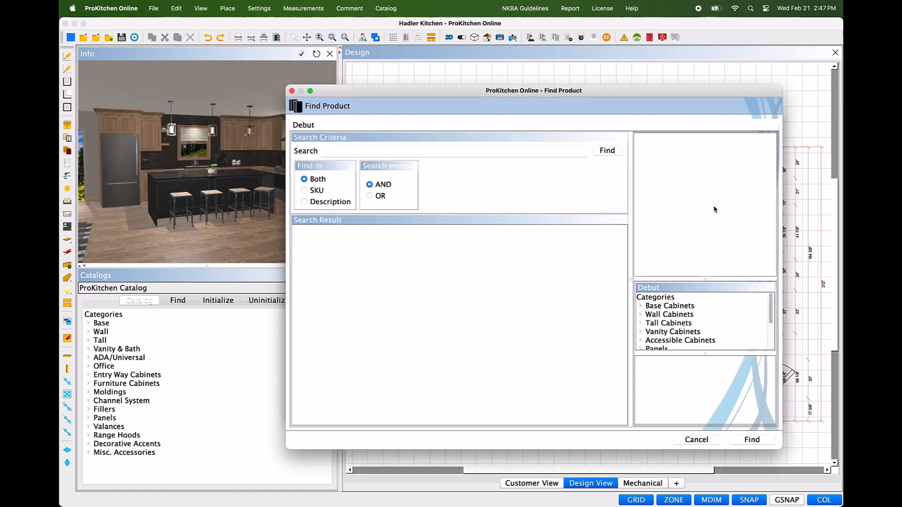
{"action": "left_click", "coordinate": [536, 156]}
{"action": "type", "text": "Lazy S"}
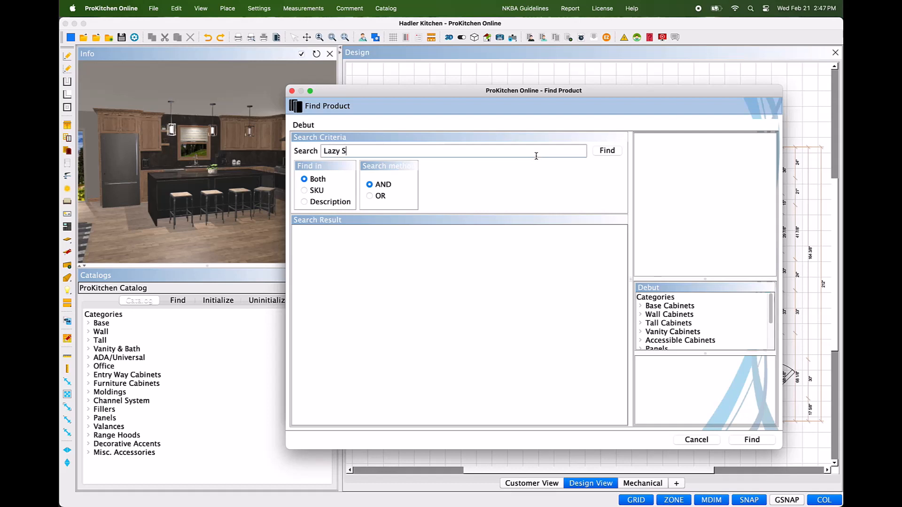
{"action": "type", "text": "usan"}
{"action": "left_click", "coordinate": [606, 152]}
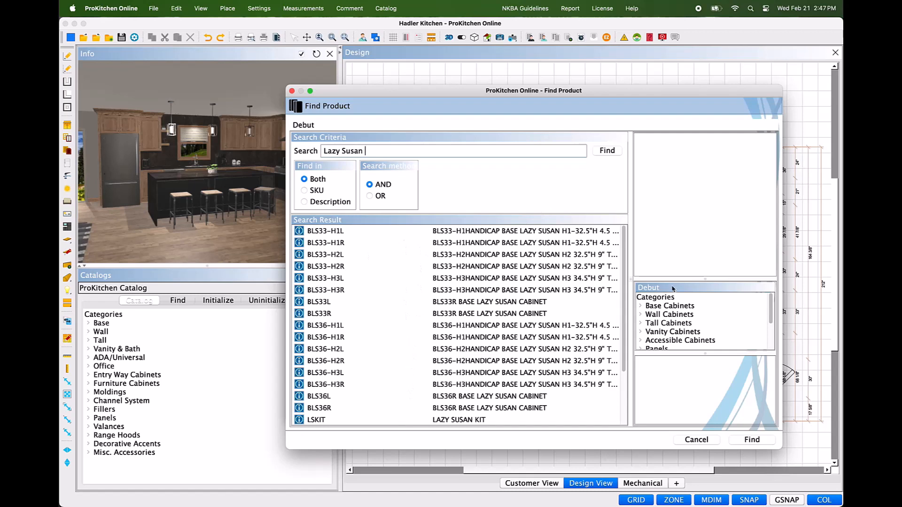
Step: Assign BLS36R from Debut's Base Lazy Susan category under Corner Base Cabinets as the replacement for SSCB36R, previewing it in 3D
{"action": "left_click_drag", "start_coordinate": [657, 279], "coordinate": [658, 243]}
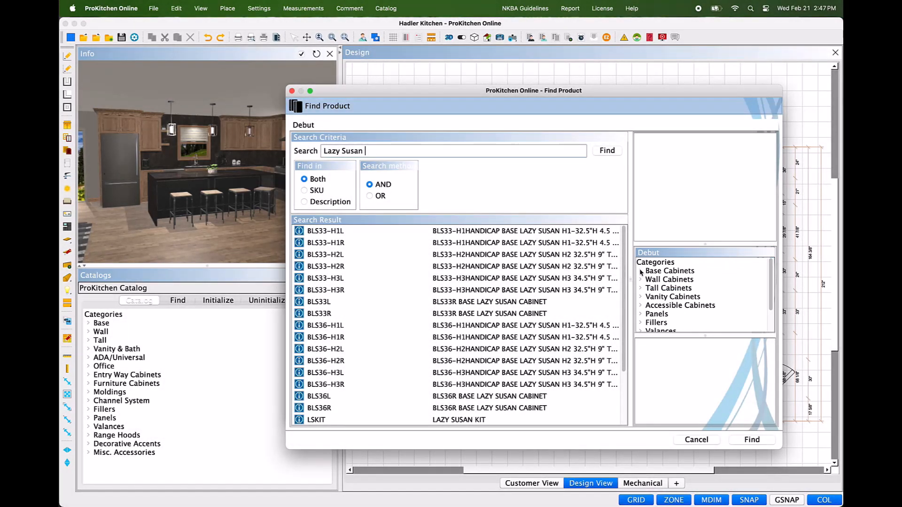
{"action": "left_click", "coordinate": [641, 272]}
{"action": "scroll", "coordinate": [650, 319], "scroll_direction": "down", "scroll_amount": 3}
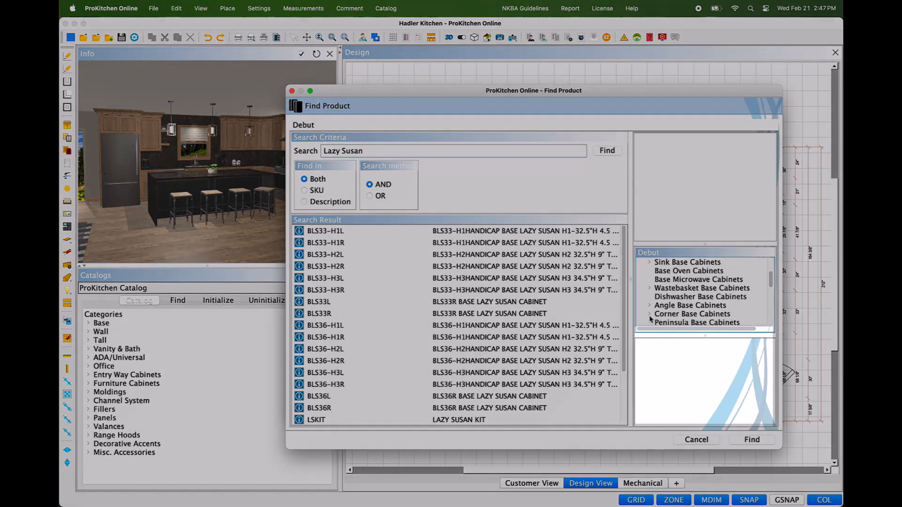
{"action": "left_click", "coordinate": [650, 315]}
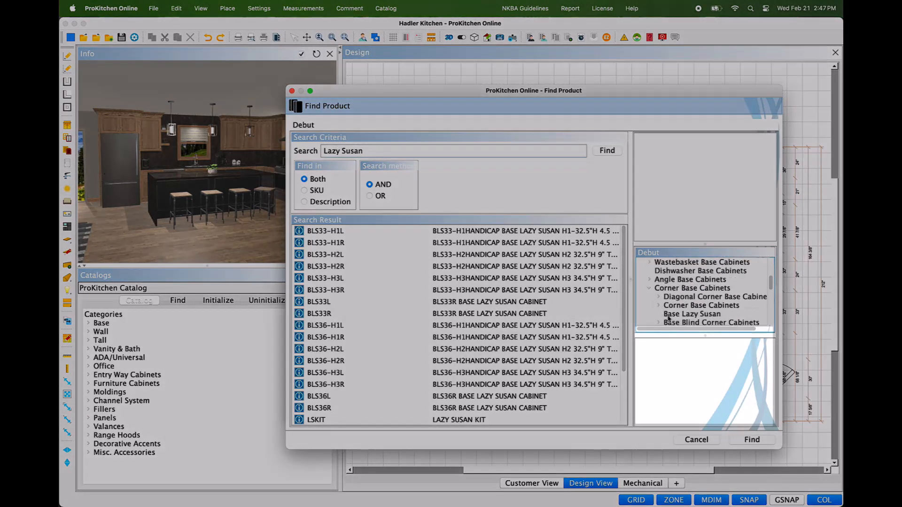
{"action": "left_click", "coordinate": [666, 314]}
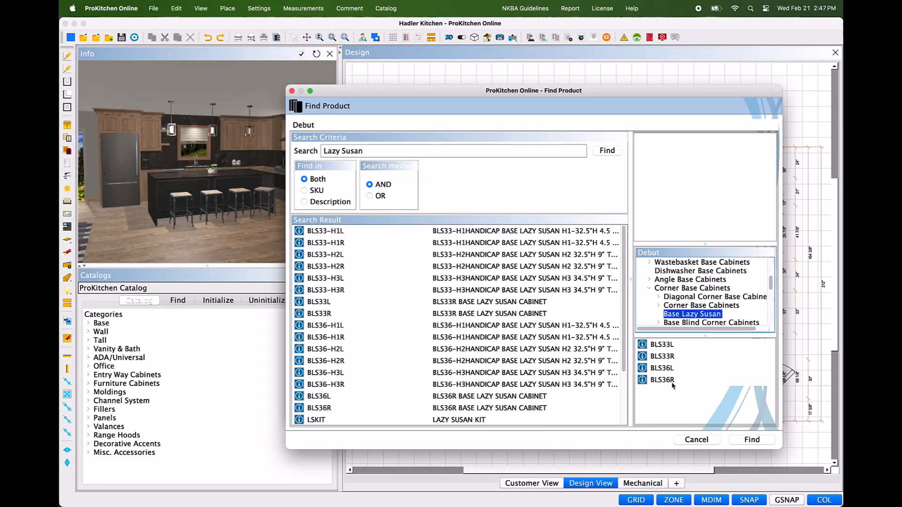
{"action": "left_click", "coordinate": [672, 383]}
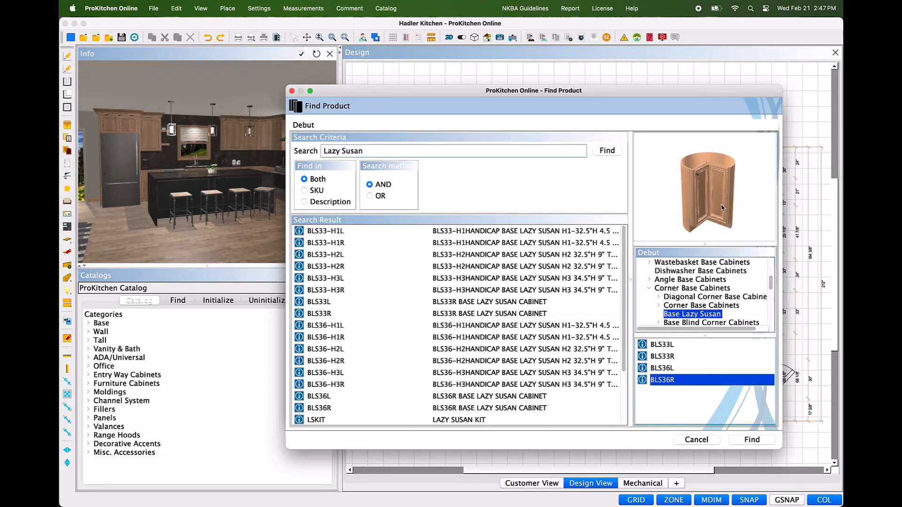
{"action": "left_click_drag", "start_coordinate": [722, 208], "coordinate": [702, 178]}
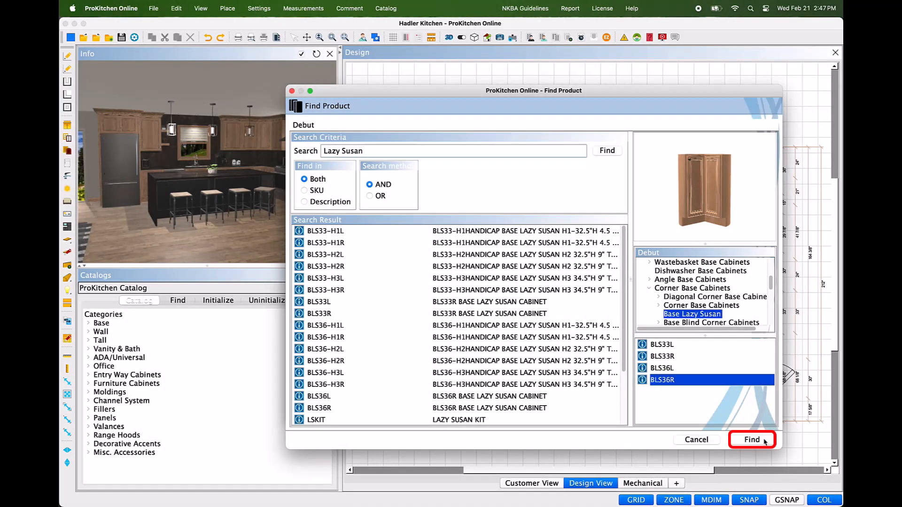
{"action": "left_click", "coordinate": [764, 441]}
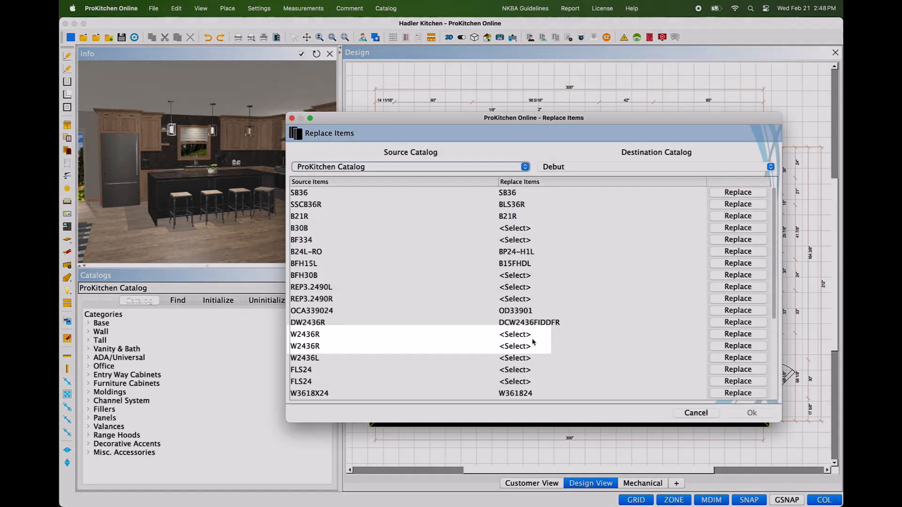
Step: Assign W2436 from Debut's 36" High wall cabinets as the replacement for the W2436R items
{"action": "left_click", "coordinate": [533, 342]}
{"action": "scroll", "coordinate": [692, 337], "scroll_direction": "down", "scroll_amount": 5}
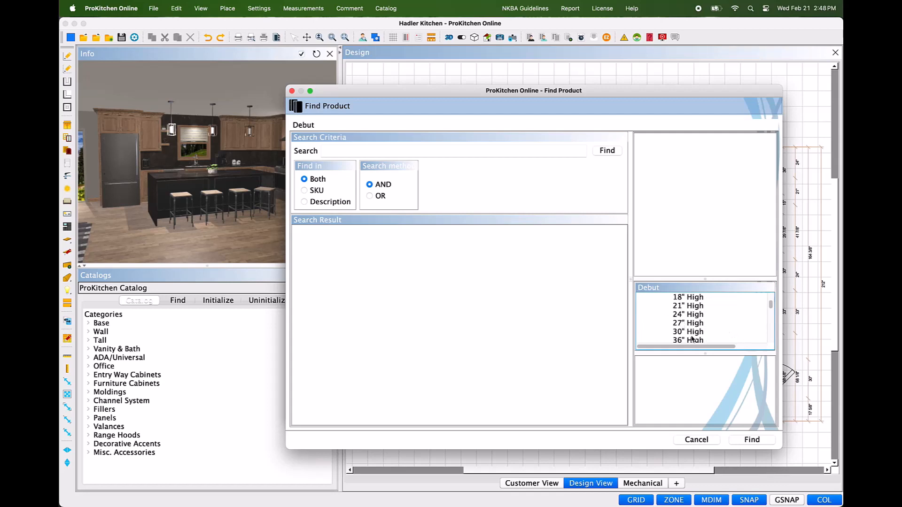
{"action": "left_click", "coordinate": [692, 340]}
{"action": "scroll", "coordinate": [685, 379], "scroll_direction": "down", "scroll_amount": 4}
{"action": "left_click", "coordinate": [683, 411]}
{"action": "left_click", "coordinate": [748, 441]}
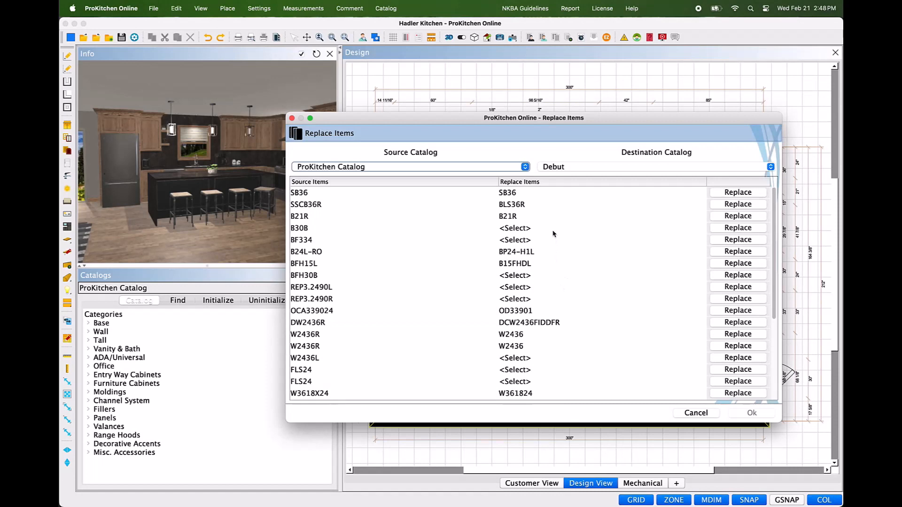
Step: Assign B30 from Debut's Standard Base Cabinets as the replacement for B30B
{"action": "left_click", "coordinate": [725, 229]}
{"action": "left_click", "coordinate": [641, 306]}
{"action": "left_click", "coordinate": [681, 315]}
{"action": "scroll", "coordinate": [681, 383], "scroll_direction": "down", "scroll_amount": 3}
{"action": "left_click", "coordinate": [682, 384]}
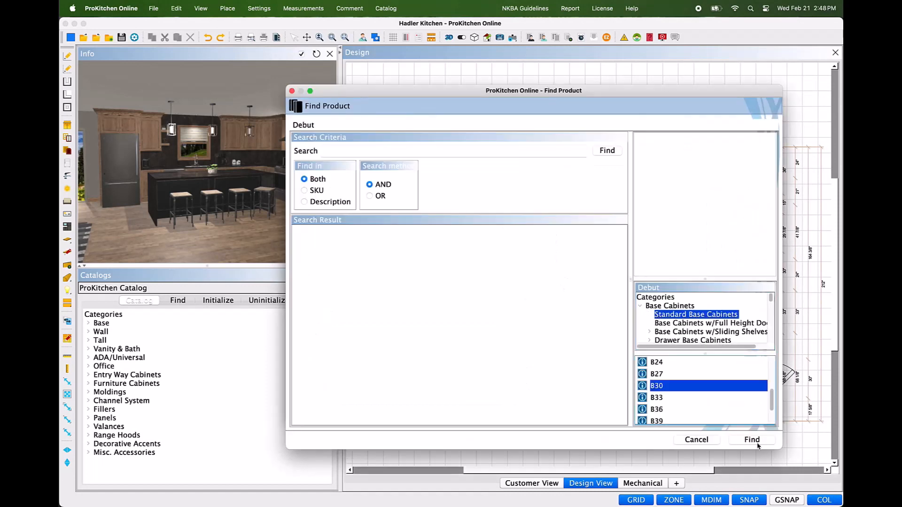
{"action": "left_click", "coordinate": [757, 442]}
Step: Start choosing a replacement for BF334 and expand Debut's Base Cabinets category
{"action": "left_click", "coordinate": [721, 240]}
{"action": "left_click", "coordinate": [641, 307]}
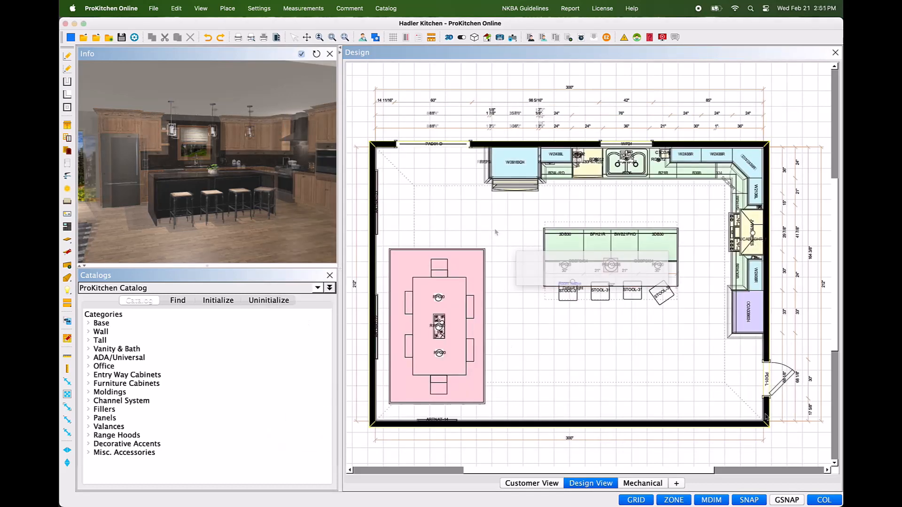
Step: Save the converted design to the cloud under the name Hadler_Kitchen_Debut
{"action": "left_click", "coordinate": [122, 37]}
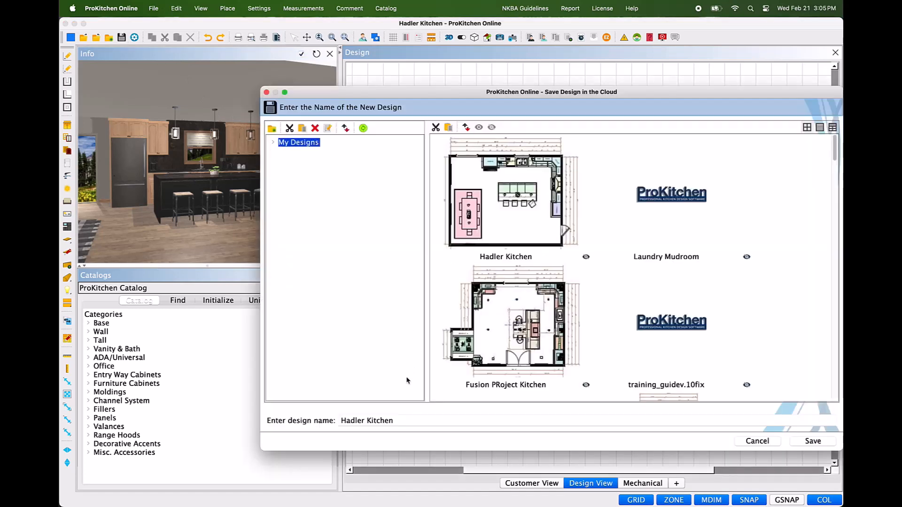
{"action": "left_click", "coordinate": [368, 420]}
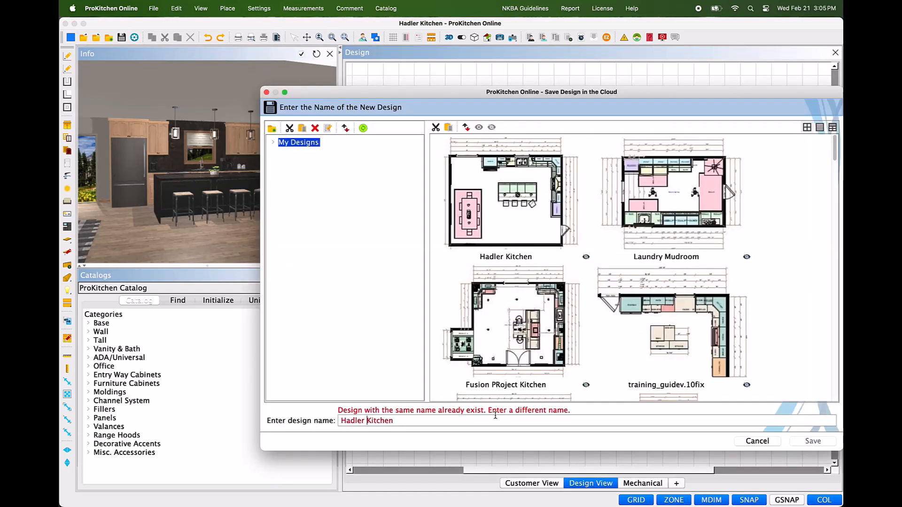
{"action": "key", "text": "BackSpace"}
{"action": "type", "text": "_"}
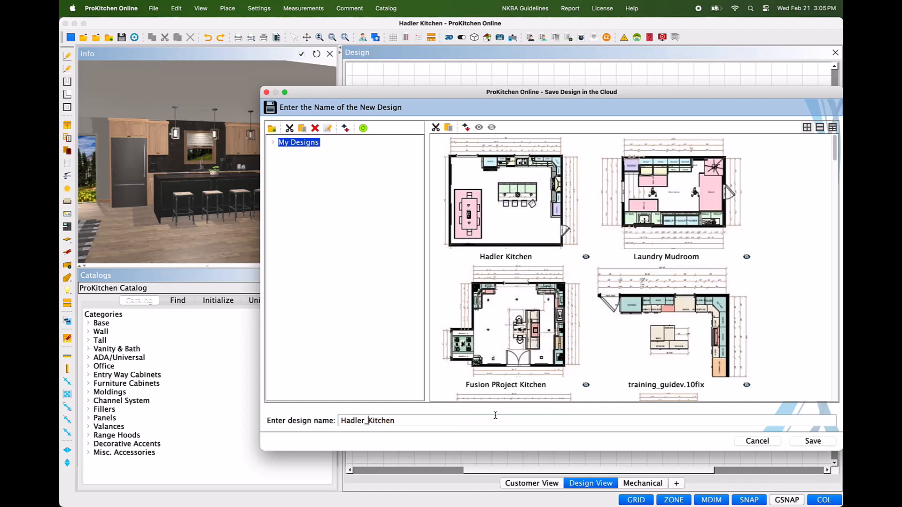
{"action": "left_click", "coordinate": [488, 418]}
{"action": "type", "text": "_Debut"}
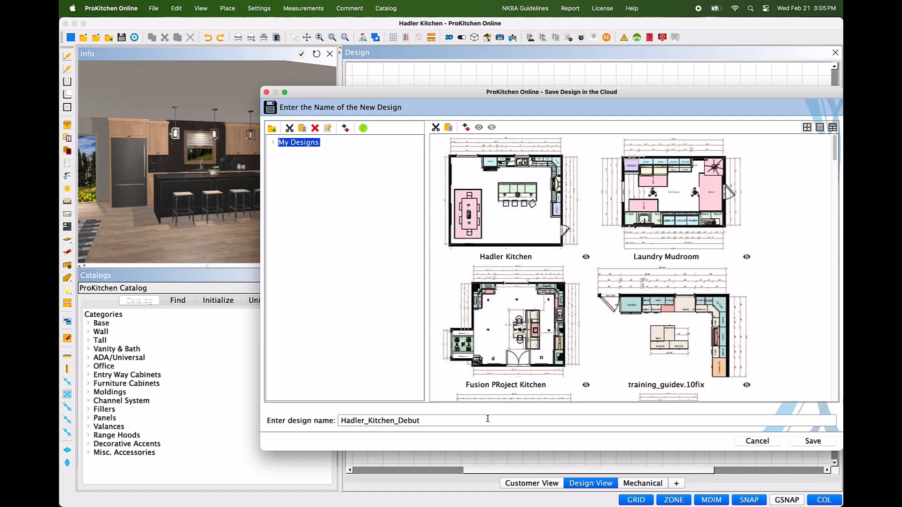
{"action": "left_click", "coordinate": [812, 441]}
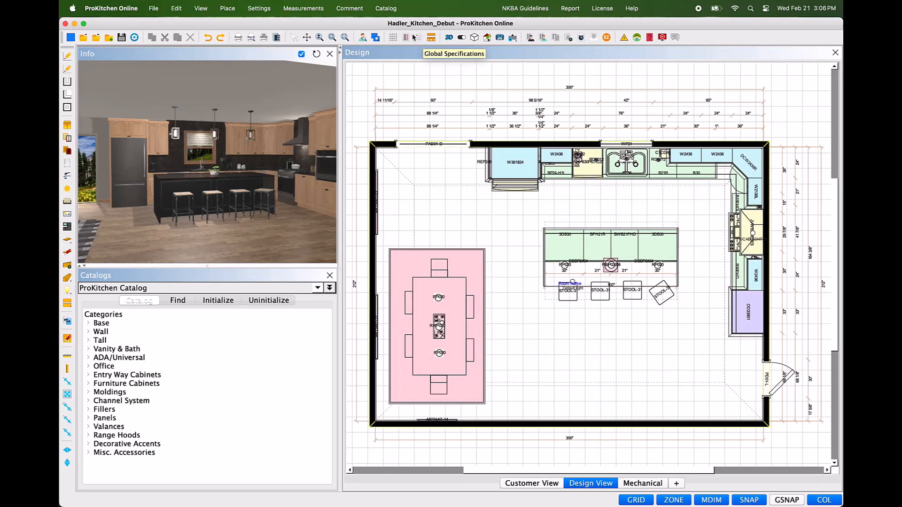
Step: Run the SKU switch to replace the design's ProKitchen Catalog cabinets with their assigned Debut items
{"action": "left_click", "coordinate": [70, 322]}
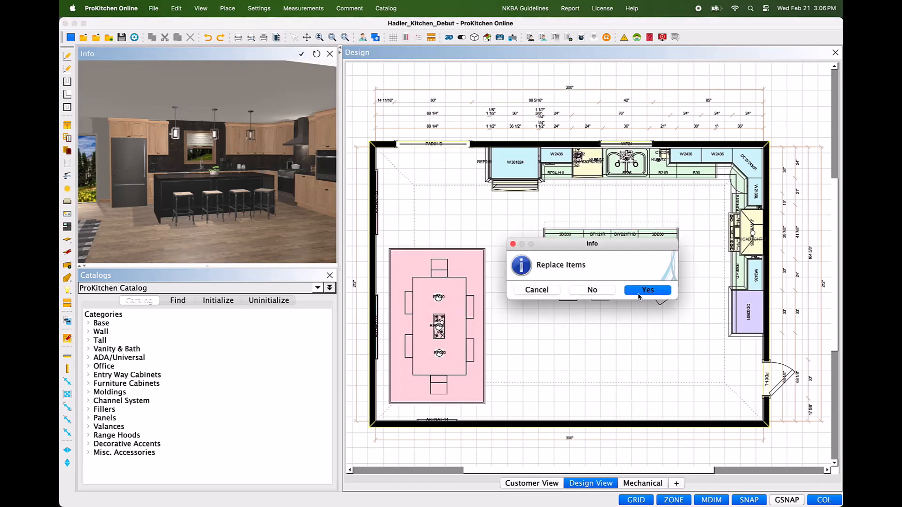
{"action": "left_click", "coordinate": [647, 290]}
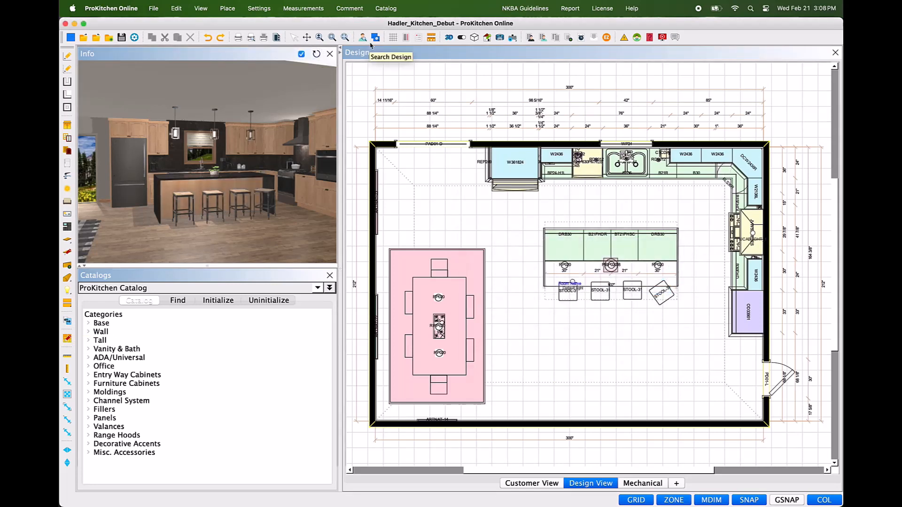
Step: Set Debut's global specifications to Estate, Cambridge, Maple, Honey Harvest, ABG glazing, no distressing or Color Splash, Elite Drawer Box, and Bar Pull 199 door and drawer hardware
{"action": "left_click", "coordinate": [420, 40]}
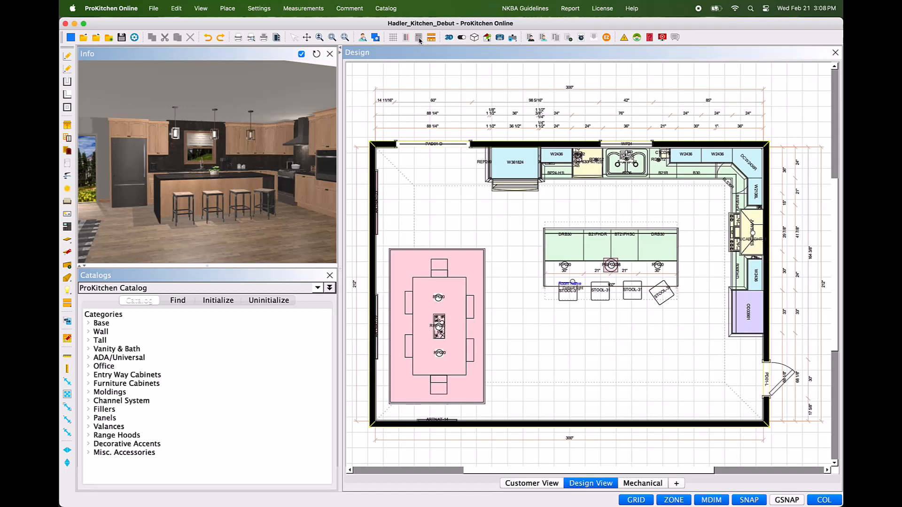
{"action": "left_click", "coordinate": [510, 93]}
{"action": "scroll", "coordinate": [757, 207], "scroll_direction": "down", "scroll_amount": 5}
{"action": "left_click", "coordinate": [754, 205]}
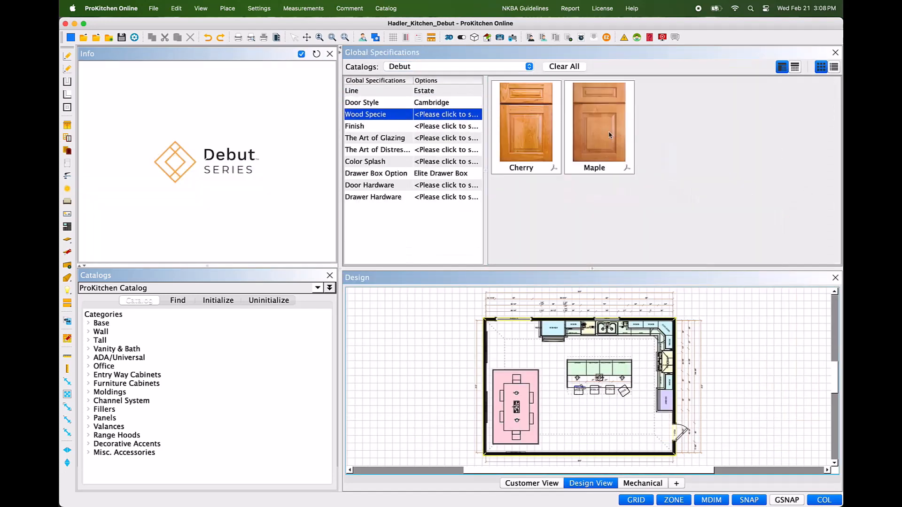
{"action": "left_click", "coordinate": [610, 134]}
{"action": "scroll", "coordinate": [681, 207], "scroll_direction": "down", "scroll_amount": 10}
{"action": "left_click", "coordinate": [675, 220]}
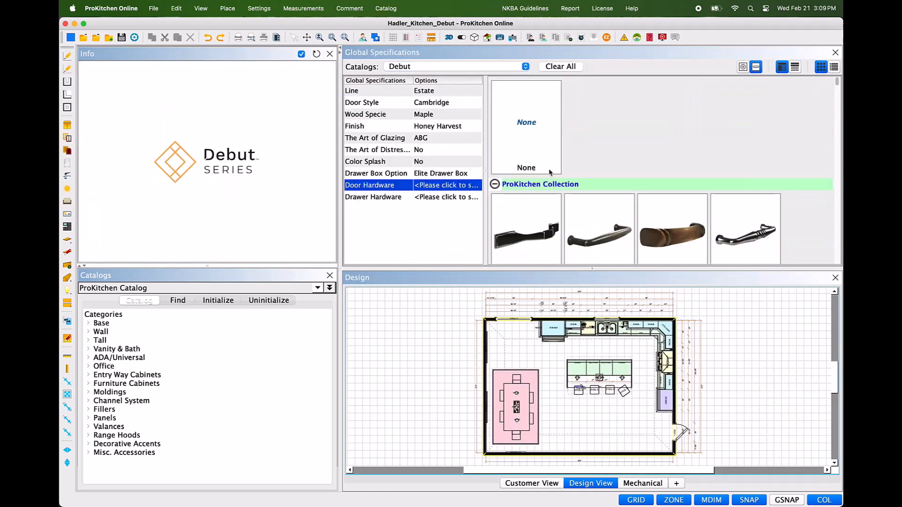
{"action": "left_click_drag", "start_coordinate": [838, 86], "coordinate": [837, 162]}
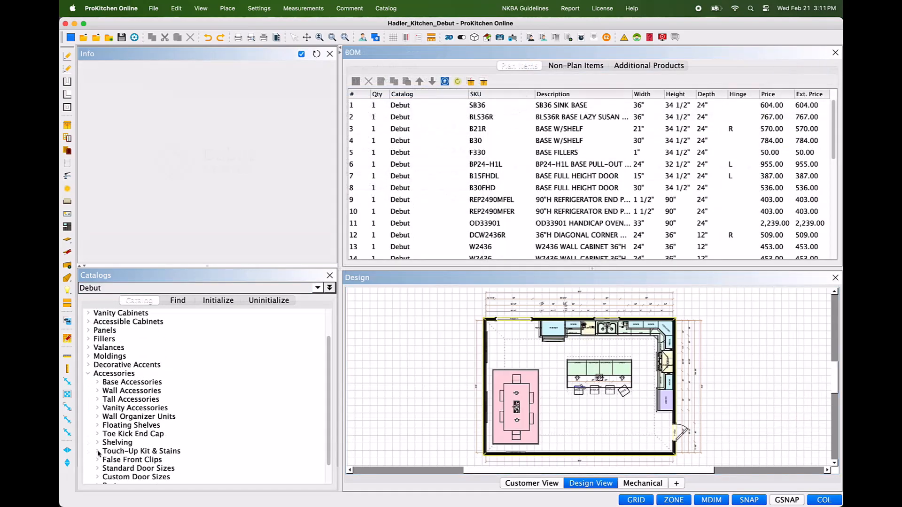
Step: Add one TUK touch-up kit each from Debut and Debut 2, plus two Debut 2 FBP9648 items, to the bill of materials as non-plan items
{"action": "left_click", "coordinate": [98, 451]}
{"action": "mouse_move", "coordinate": [173, 451]}
{"action": "left_mouse_down"}
{"action": "mouse_move", "coordinate": [396, 285]}
{"action": "mouse_move", "coordinate": [408, 301]}
{"action": "left_mouse_up"}
{"action": "left_click", "coordinate": [98, 382]}
{"action": "left_click", "coordinate": [89, 331]}
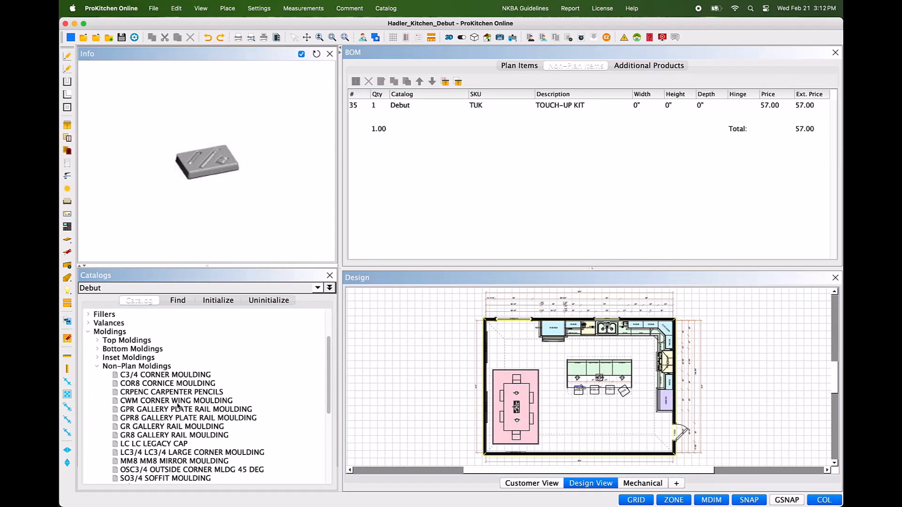
{"action": "scroll", "coordinate": [197, 399], "scroll_direction": "down", "scroll_amount": 1}
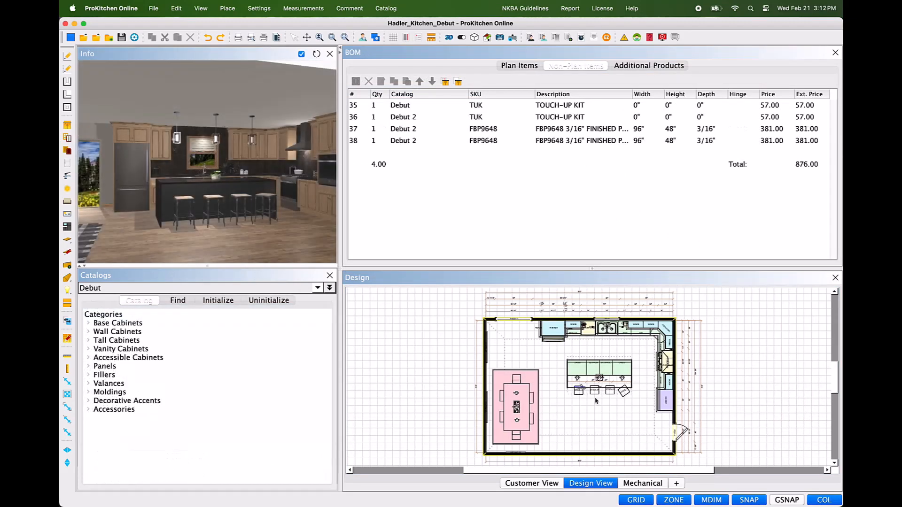
{"action": "left_click", "coordinate": [835, 52]}
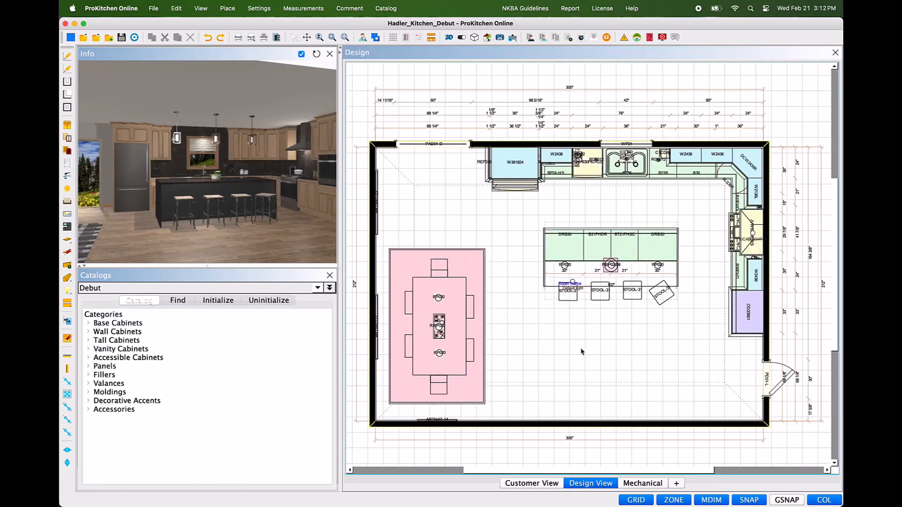